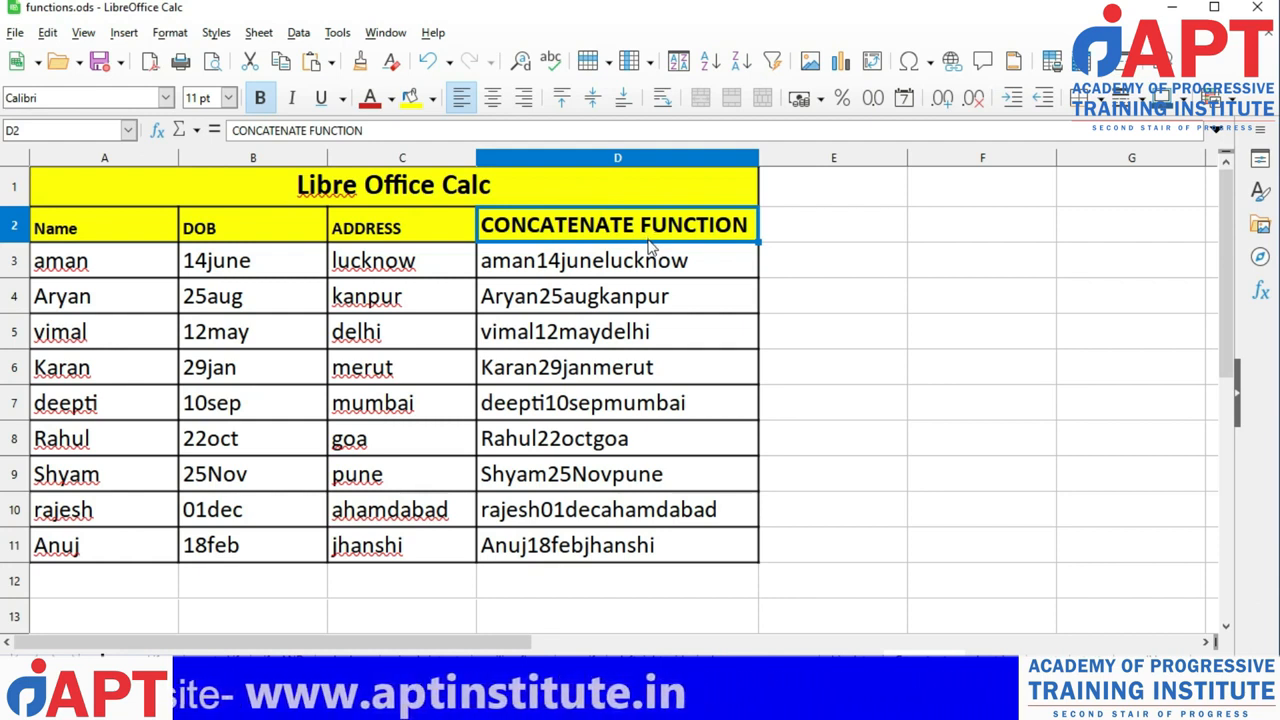
Inspect the CONCATENATE formula in cell D3 and the name, DOB and address cells it combines in row 3.
click(660, 265)
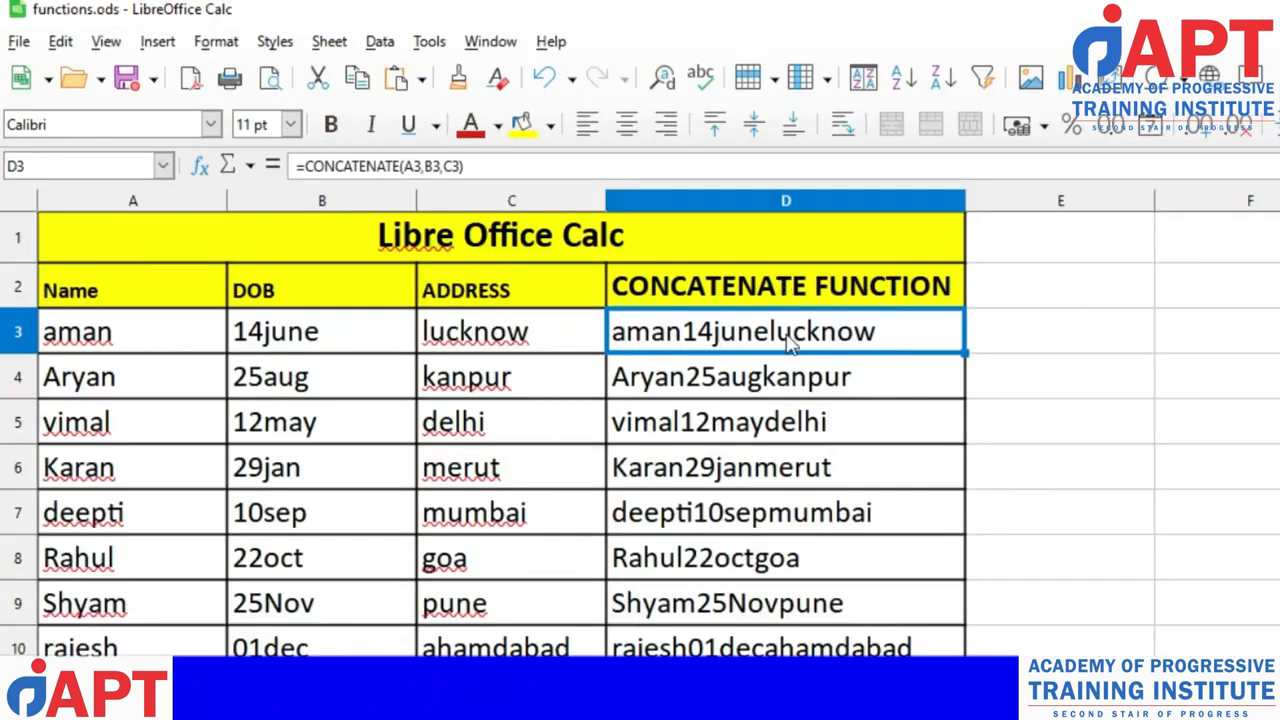
click(110, 345)
click(254, 334)
click(475, 335)
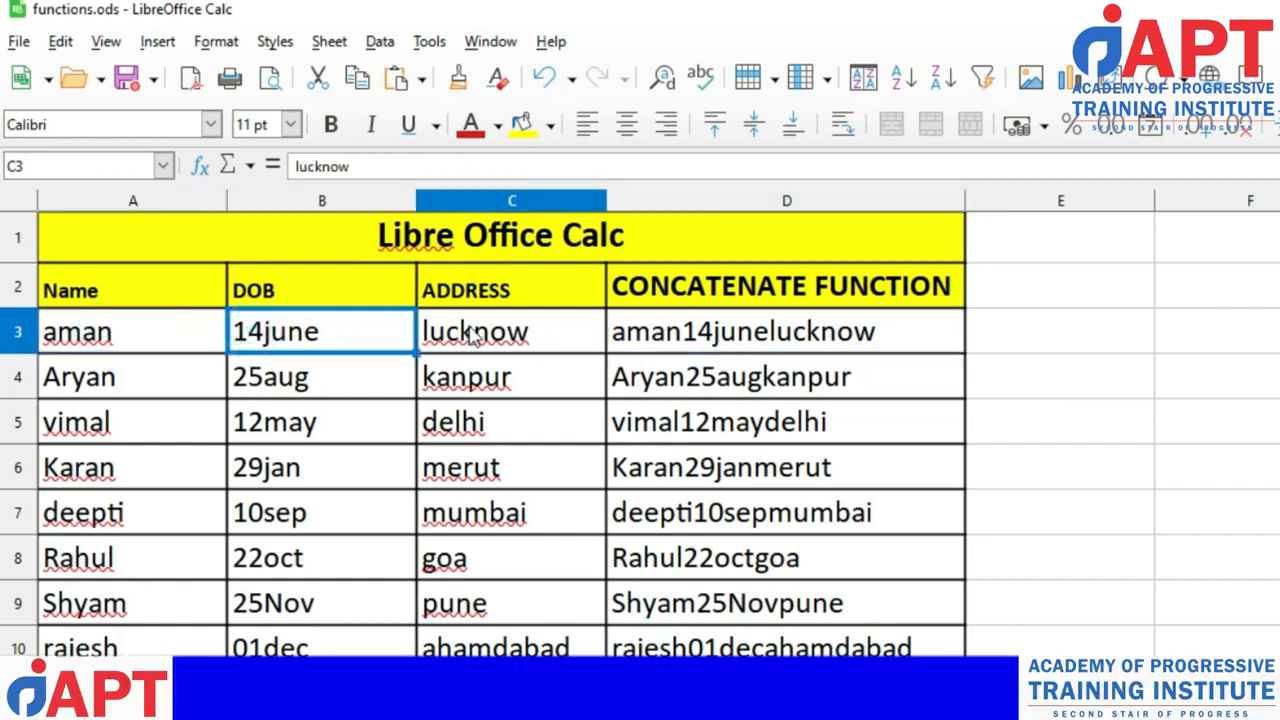
click(660, 318)
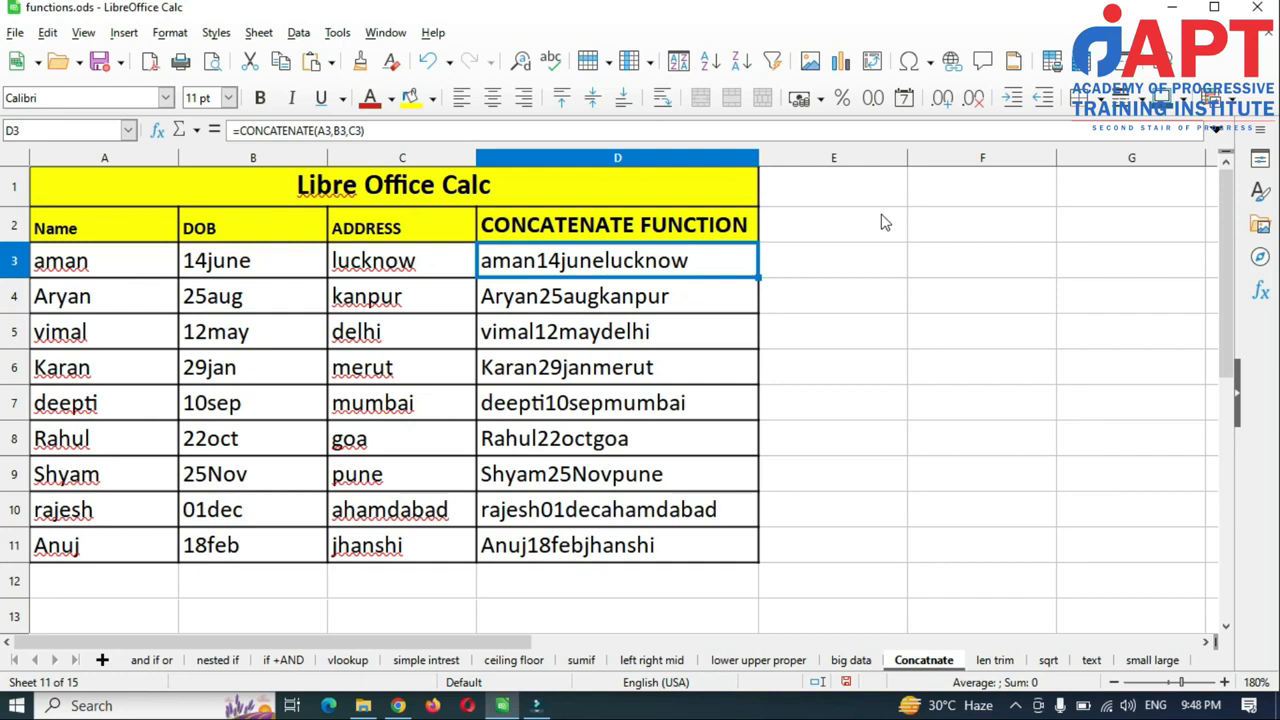
Change the name in cell A4 to aman.
key(Left)
key(Left)
key(Left)
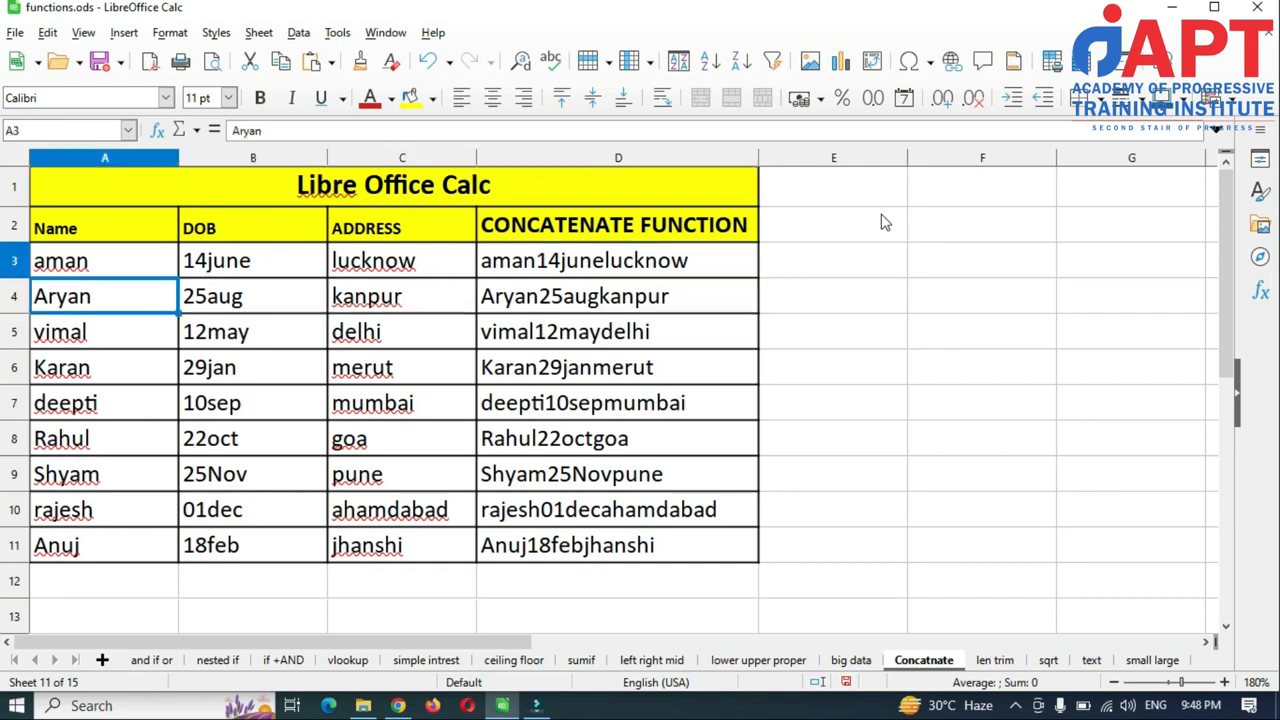
key(Up)
key(Down)
key(Up)
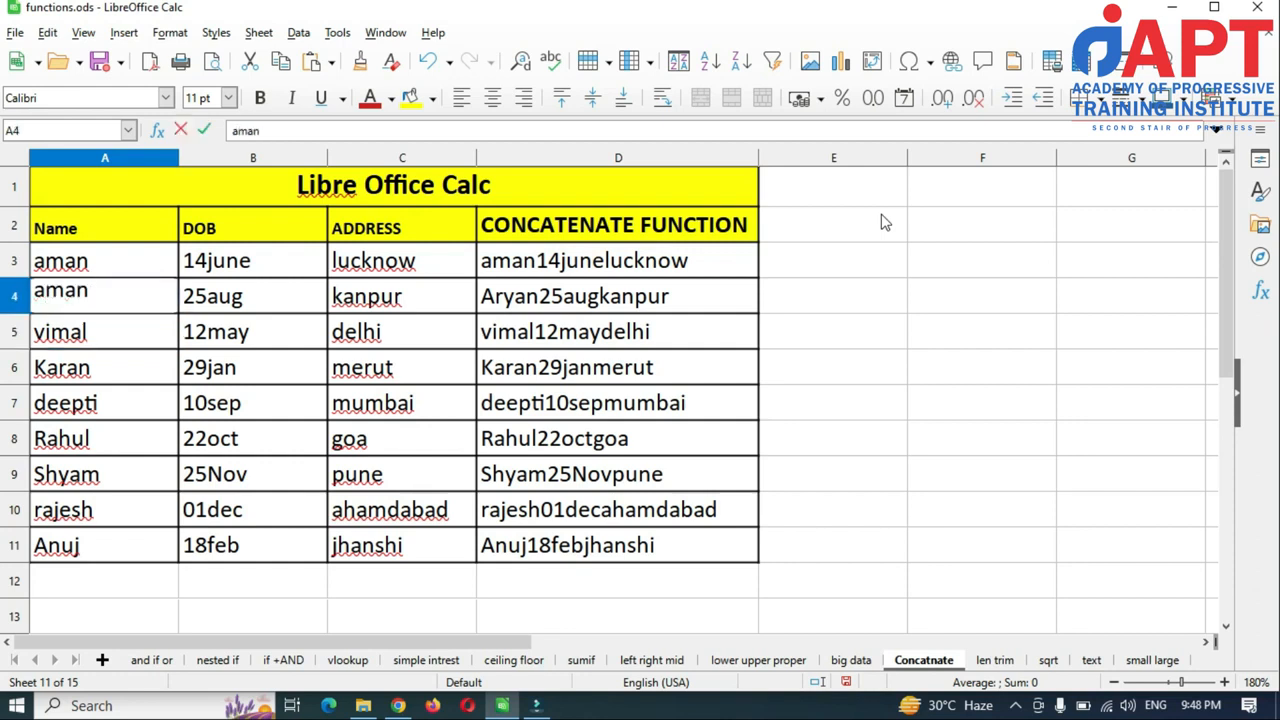
key(Tab)
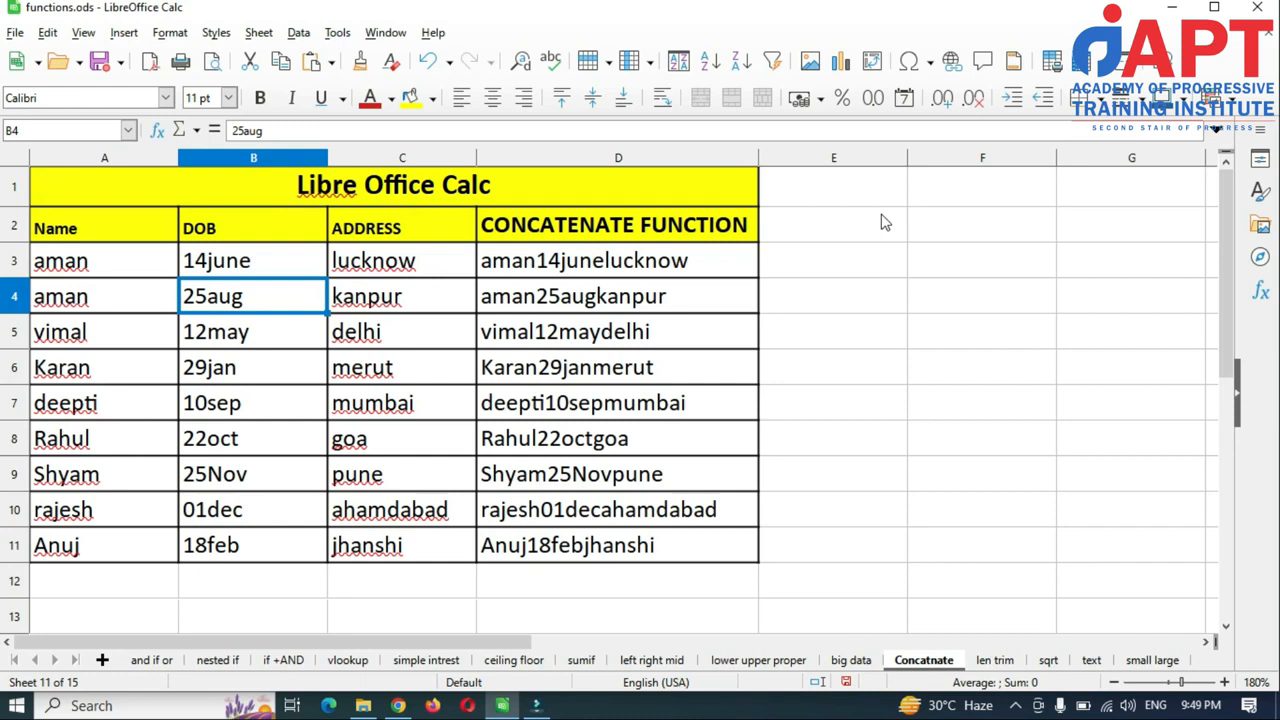
Step across row 4 to the combined-text cell D4 and compare it with the rows around it.
key(Left)
key(Right)
key(Right)
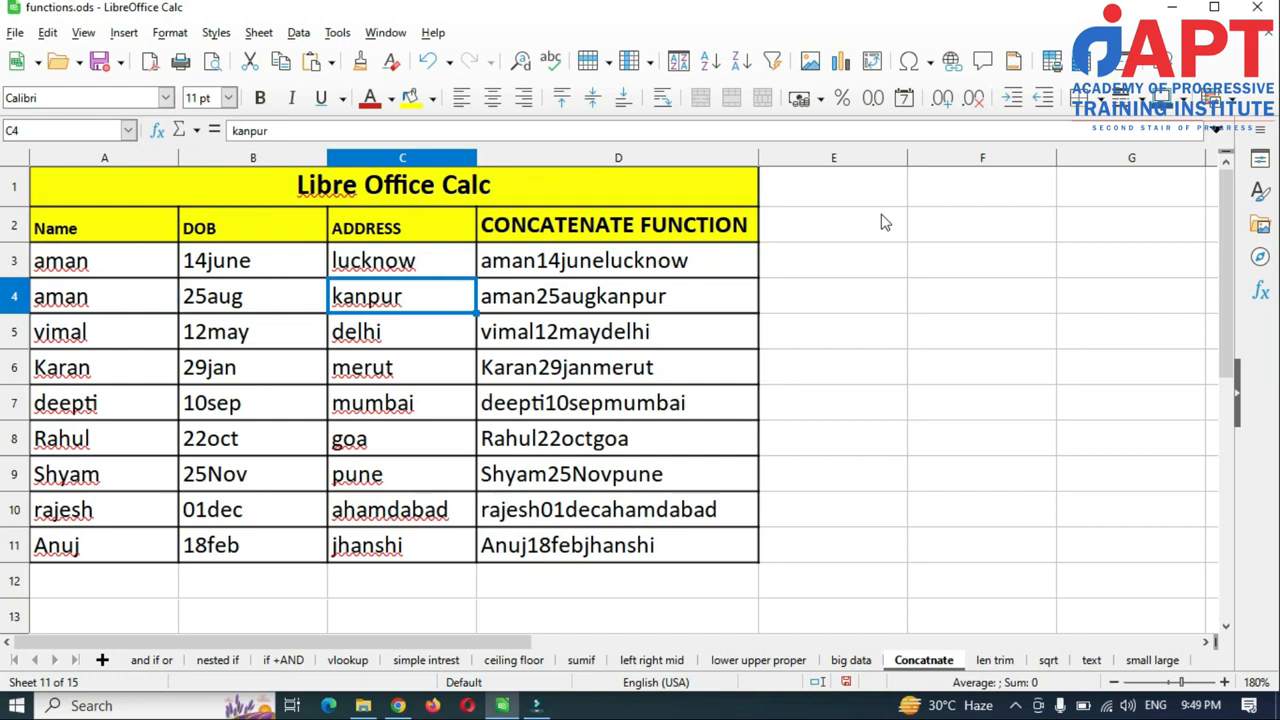
key(Right)
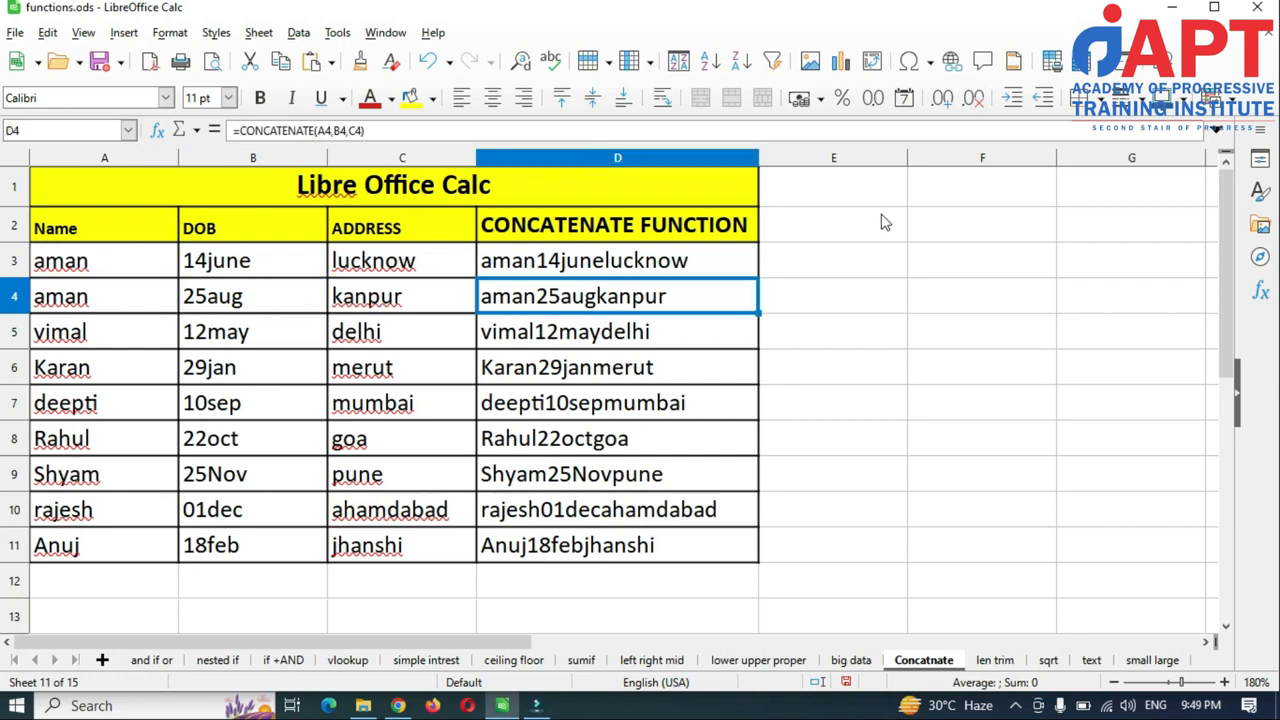
key(Down)
key(Up)
key(Down)
key(Up)
key(Down)
key(Up)
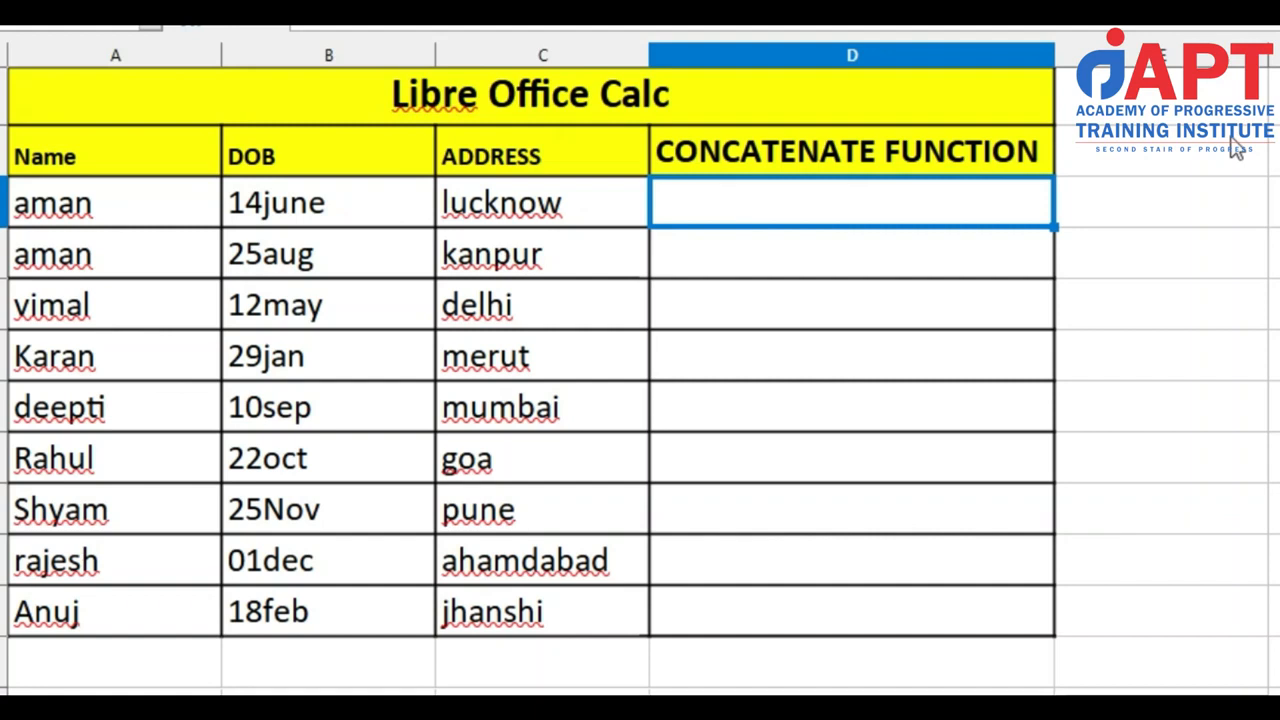
Enter the formula =concatenate(A3,B3,C3) in cell D3 to join the name, DOB and address.
text(=con)
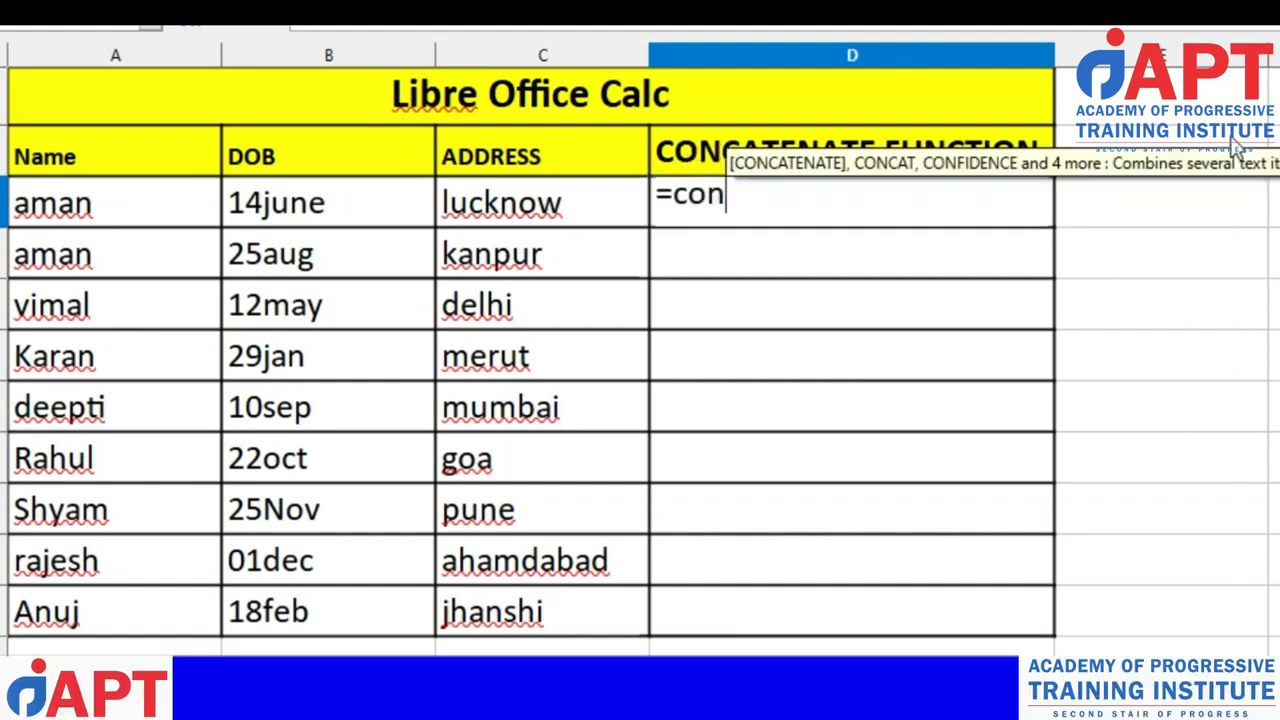
text(catenat)
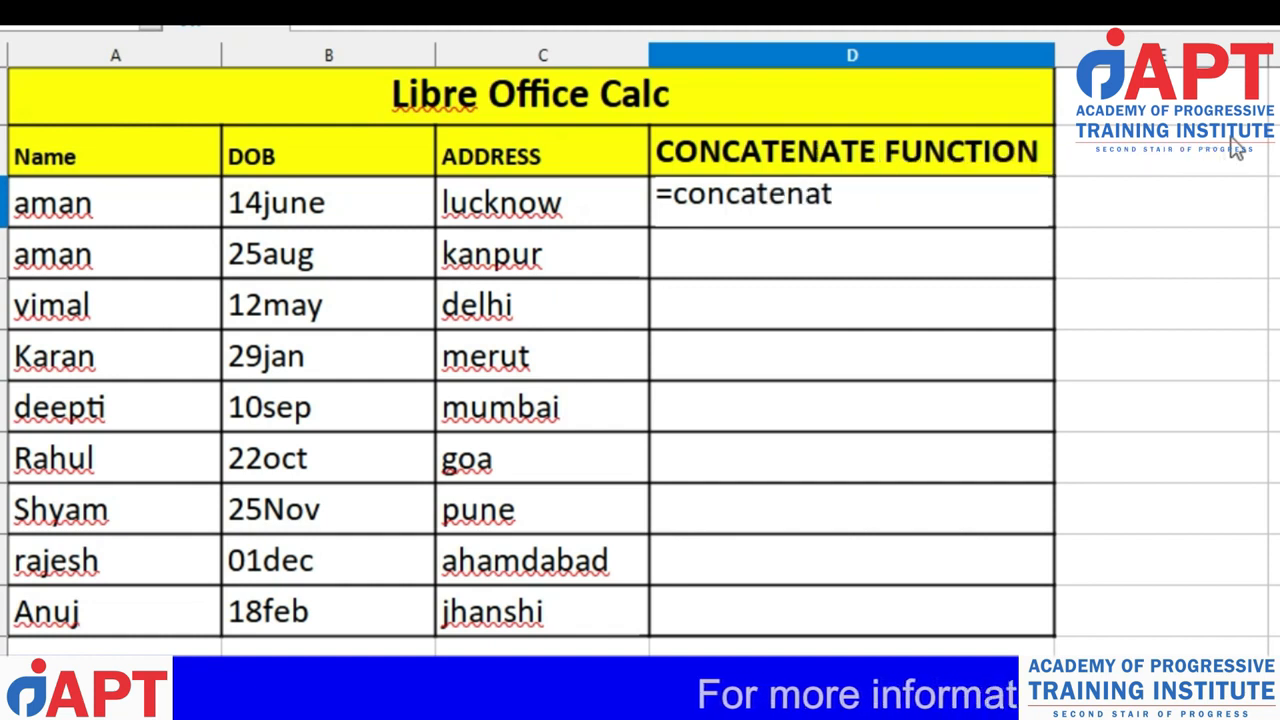
text(e)
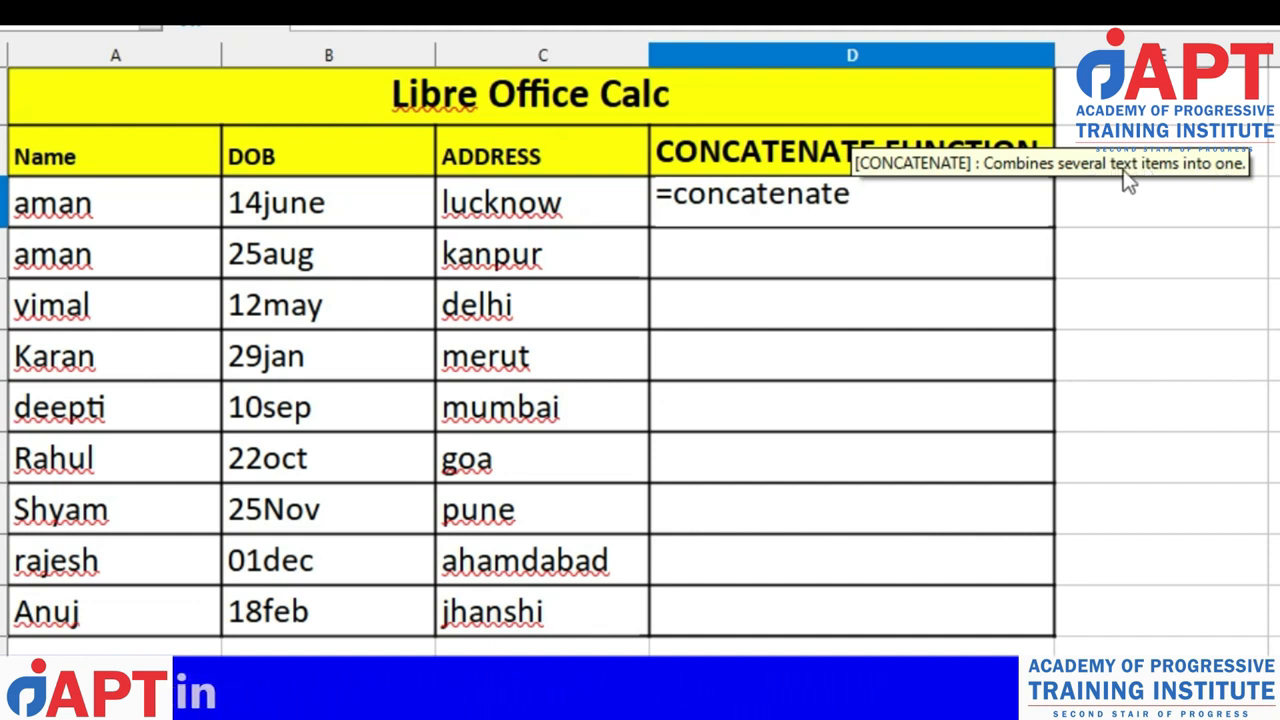
text(()
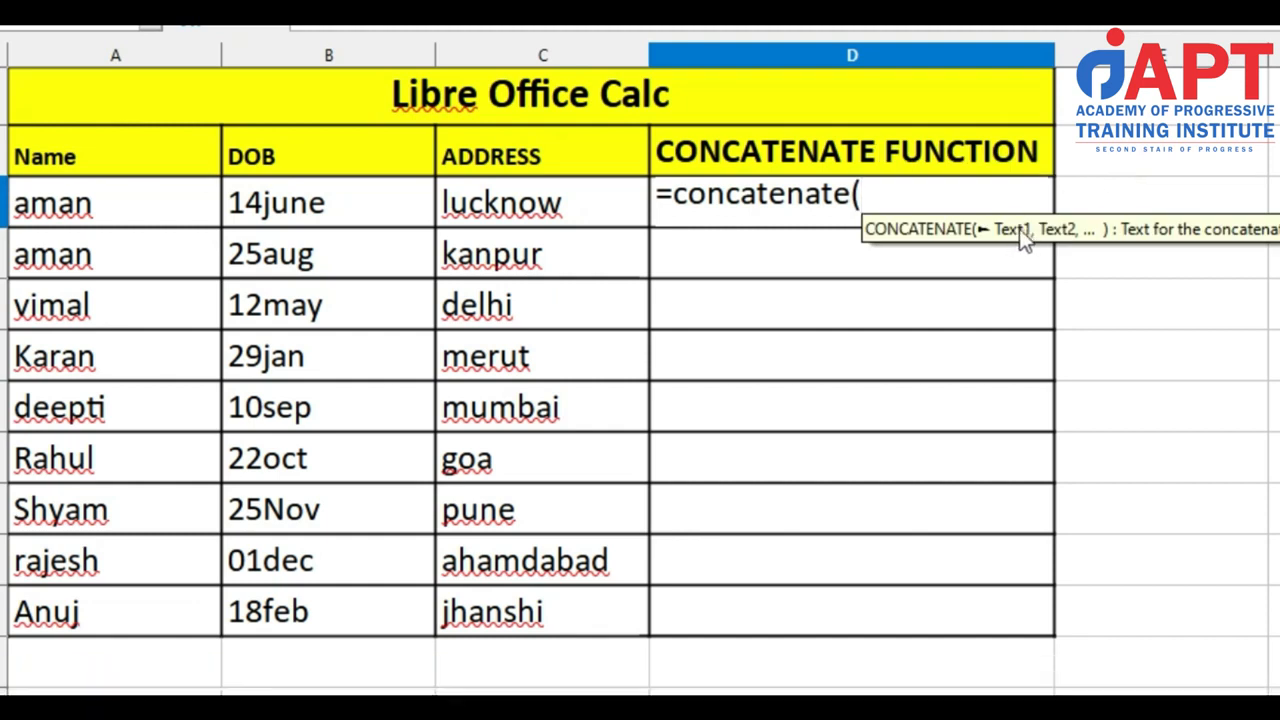
click(142, 198)
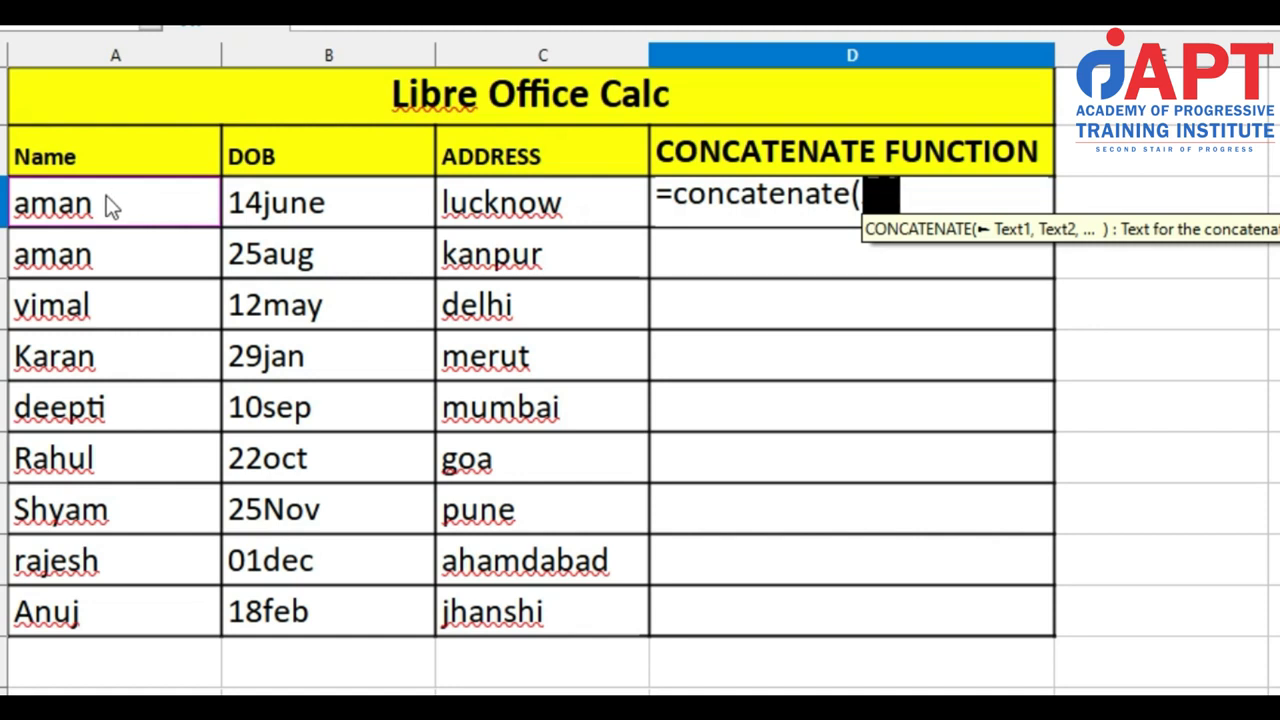
text(,)
click(292, 205)
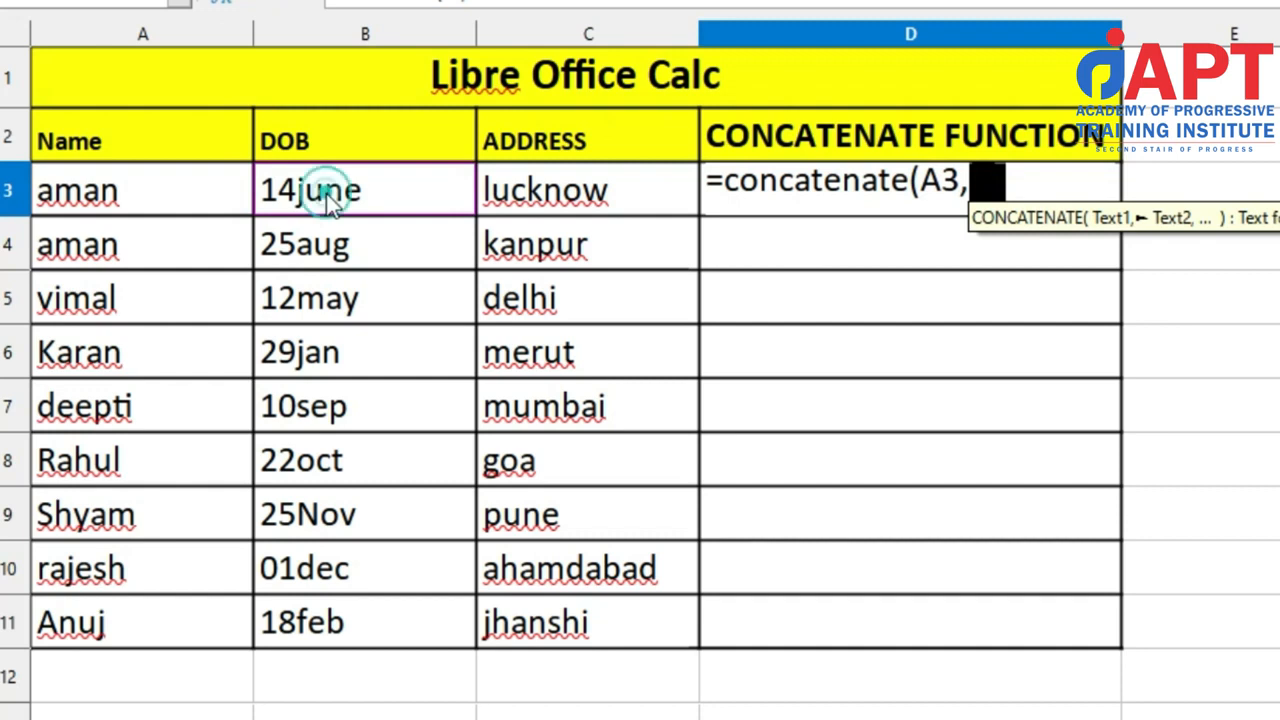
text(,)
click(515, 195)
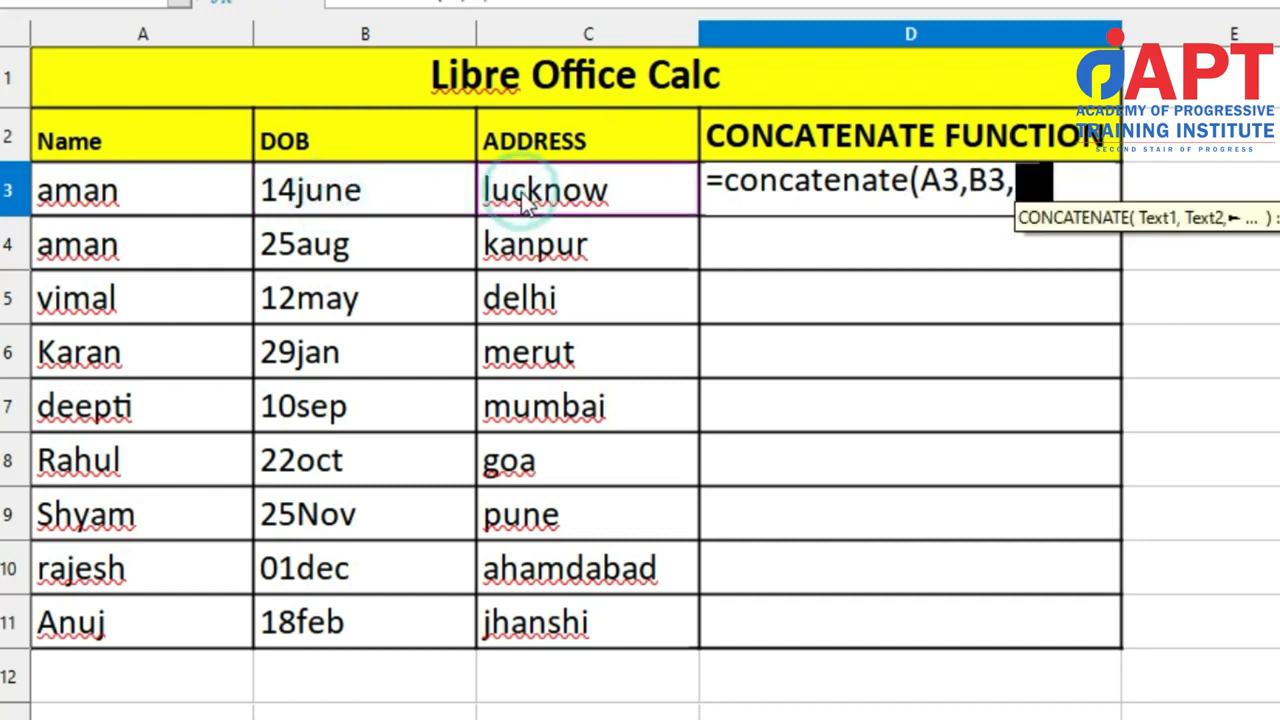
text())
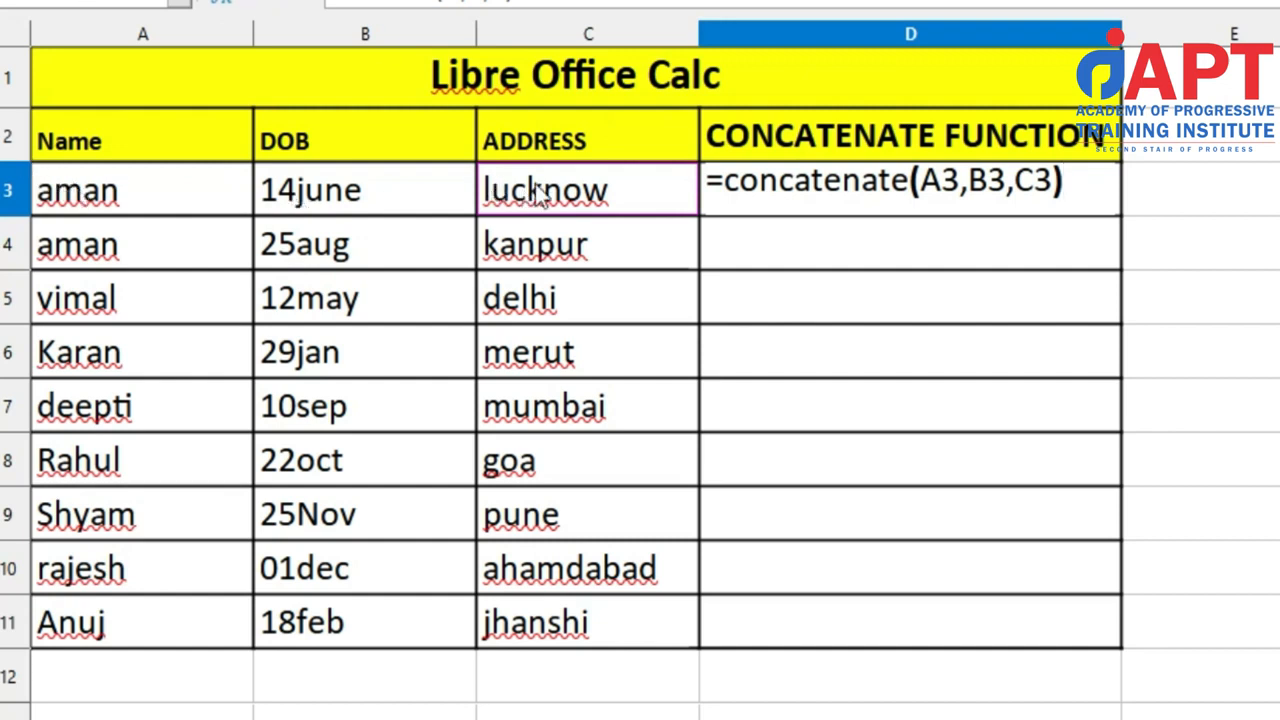
key(Return)
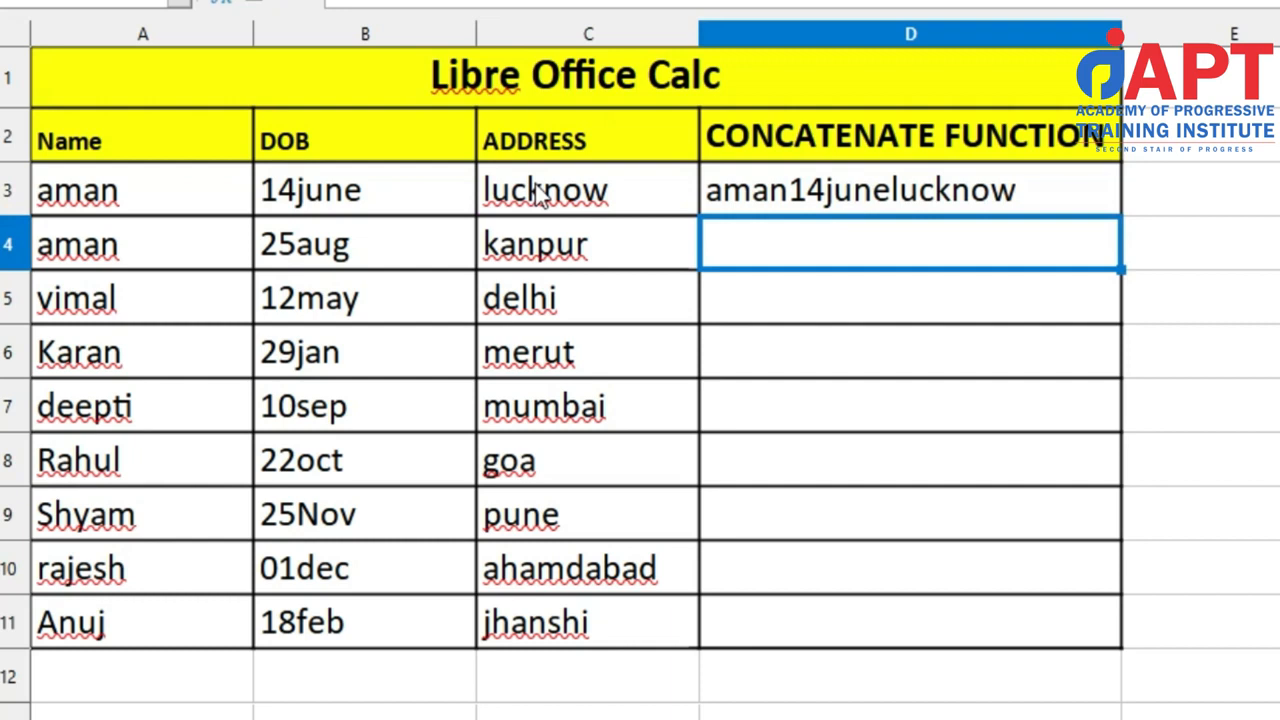
Copy the D3 formula into the cells below through D11.
key(Up)
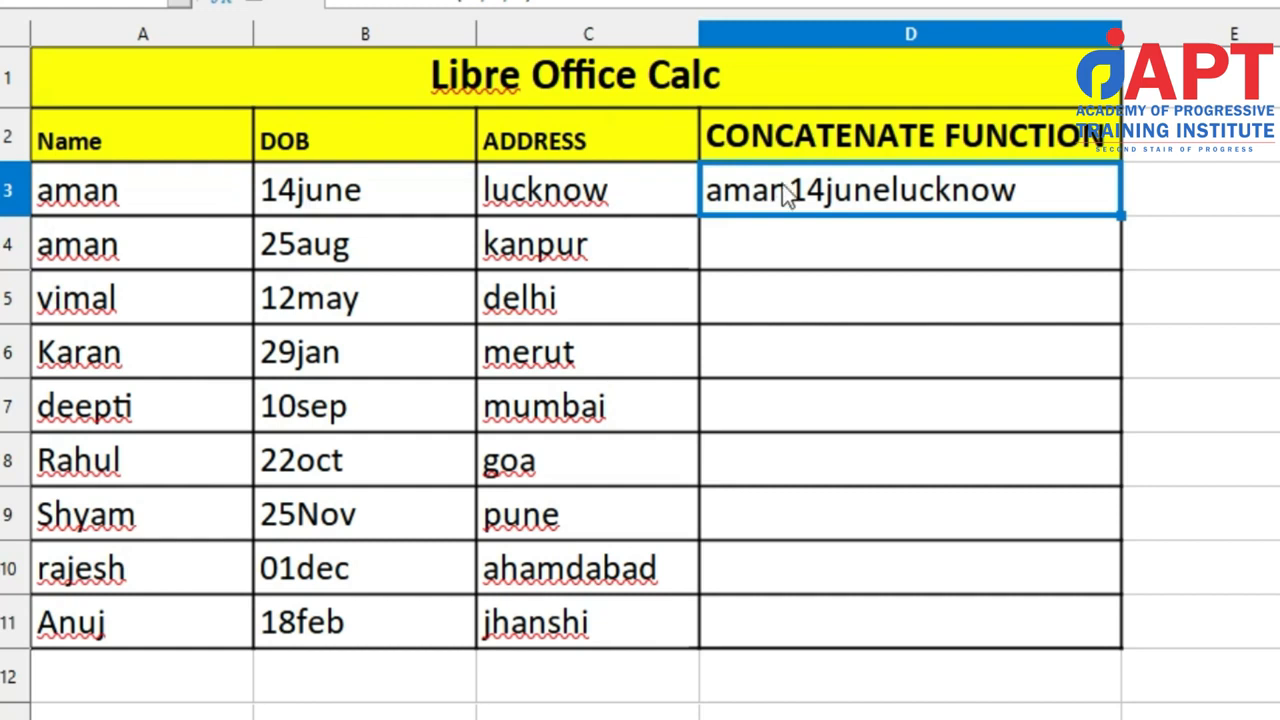
key(ctrl+c)
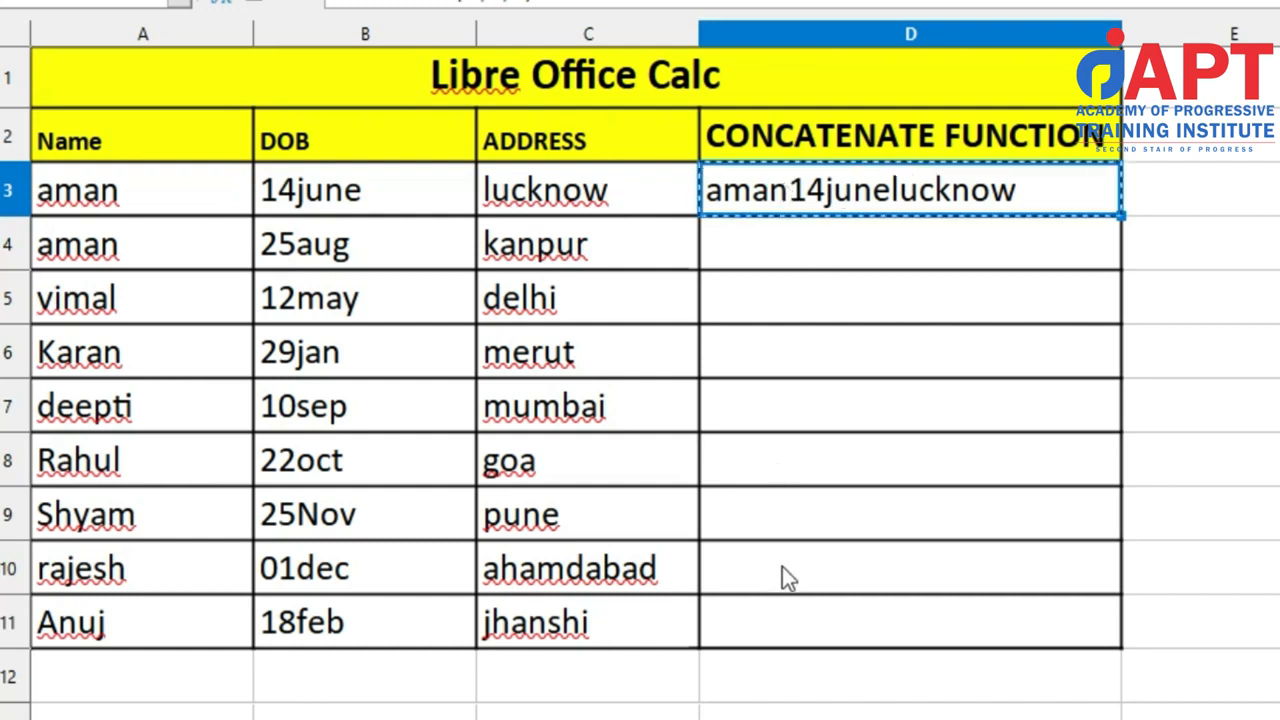
shift+click(793, 616)
key(ctrl+v)
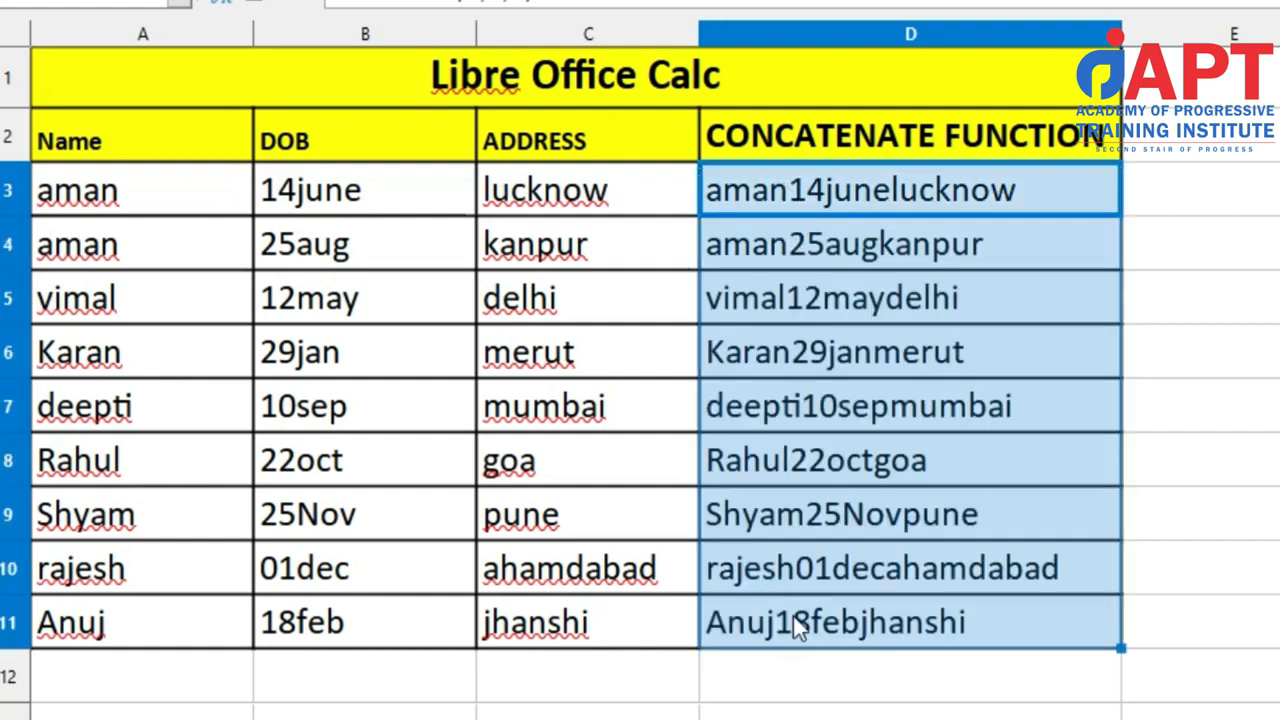
Review the combined results in column D for rows 3 to 11.
key(Down)
key(Down)
key(Down)
key(Down)
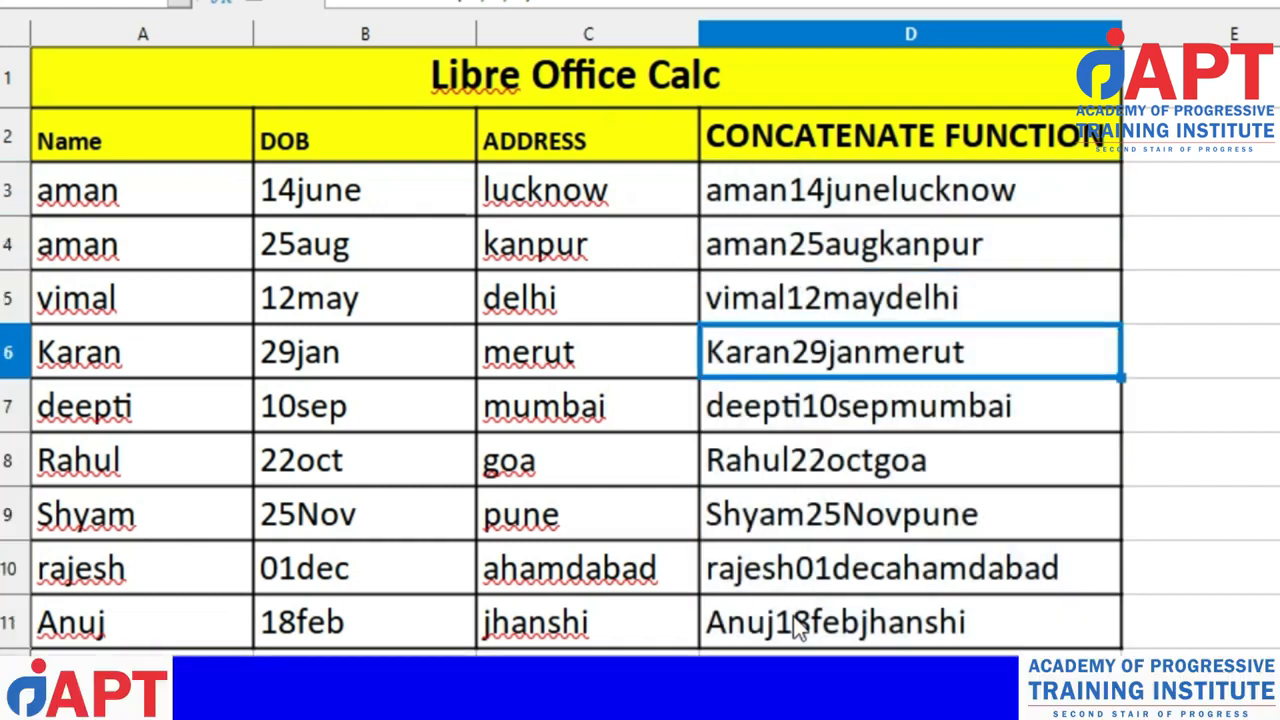
key(Down)
key(Down)
key(Down)
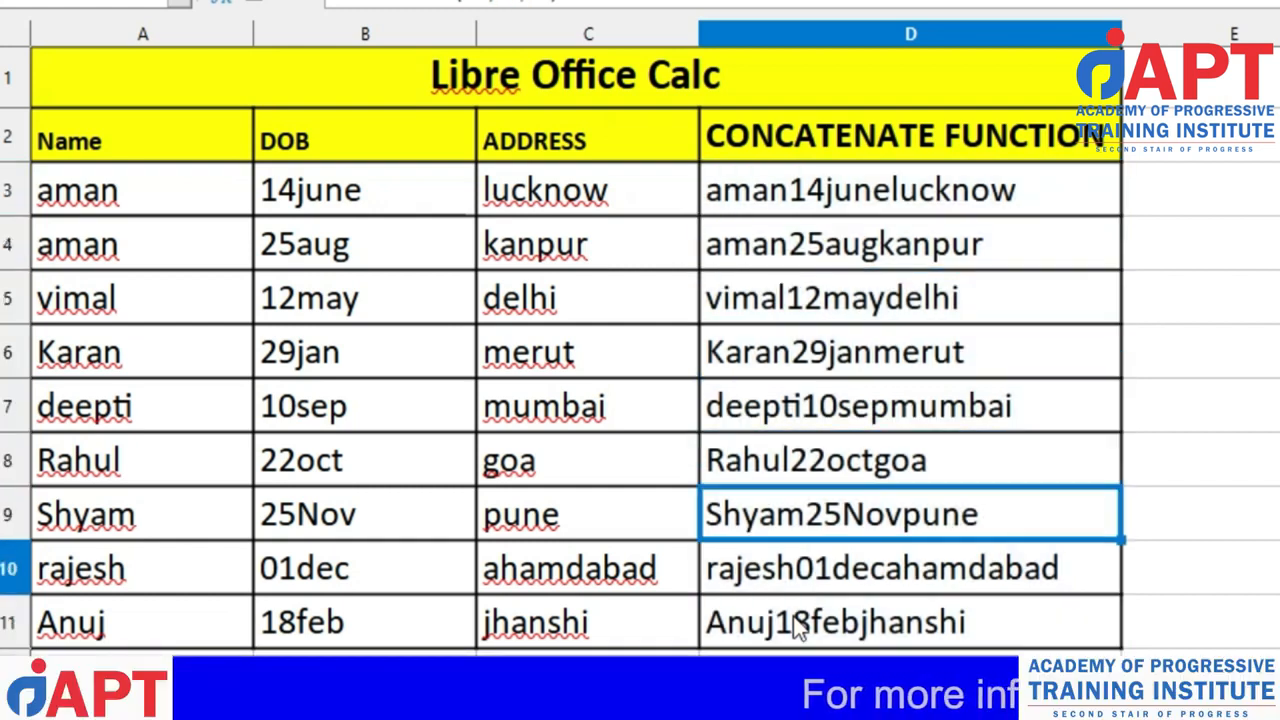
key(Down)
key(Up)
key(Up)
key(Up)
key(Up)
key(Up)
key(Up)
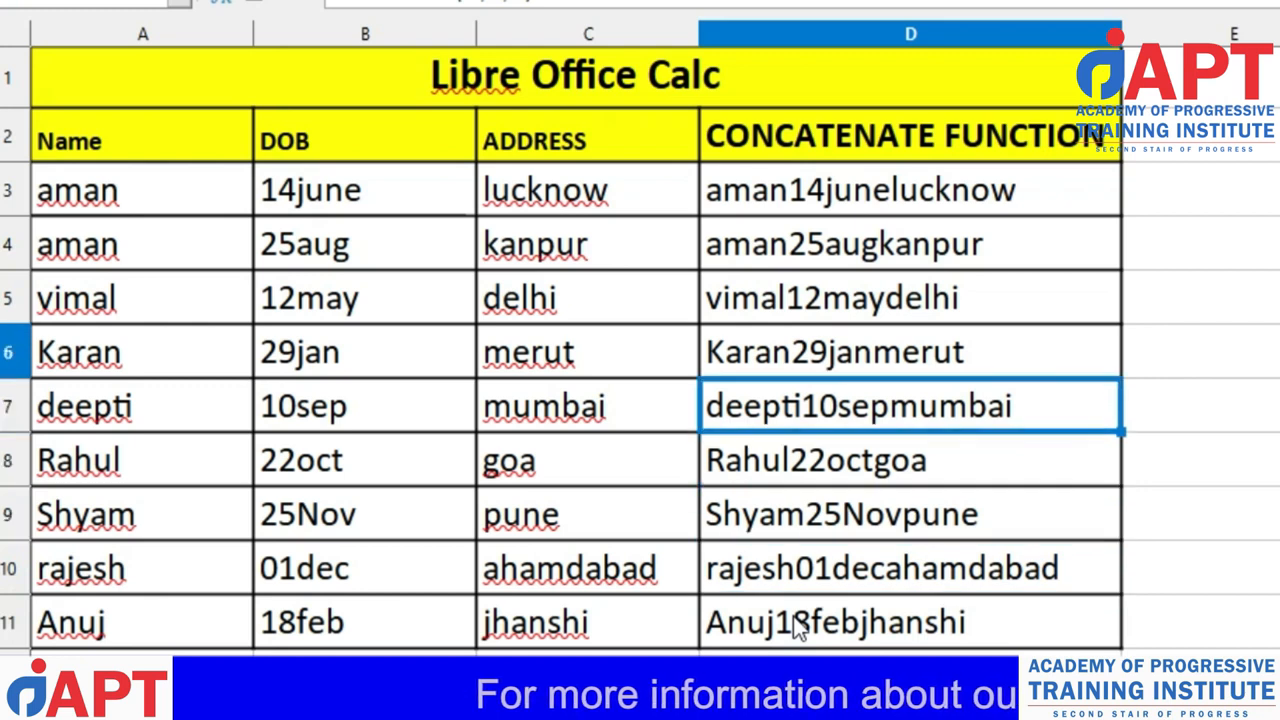
key(Up)
key(Up)
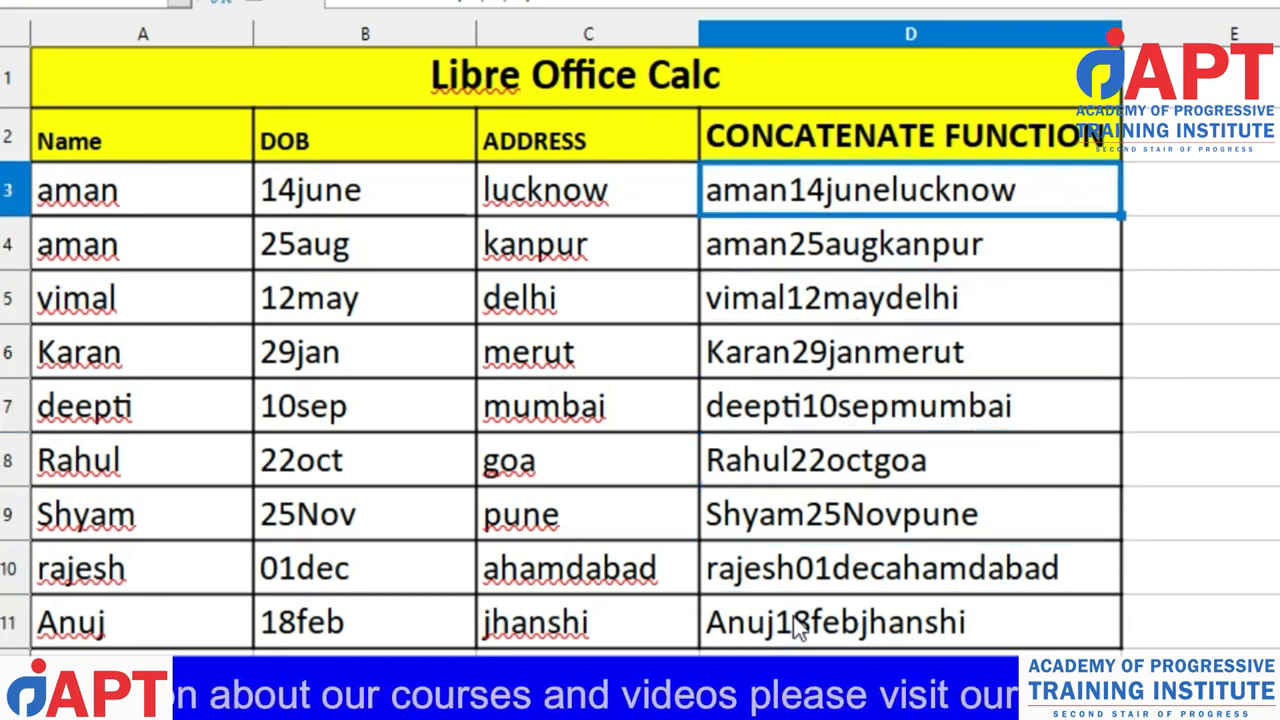
key(Left)
key(Left)
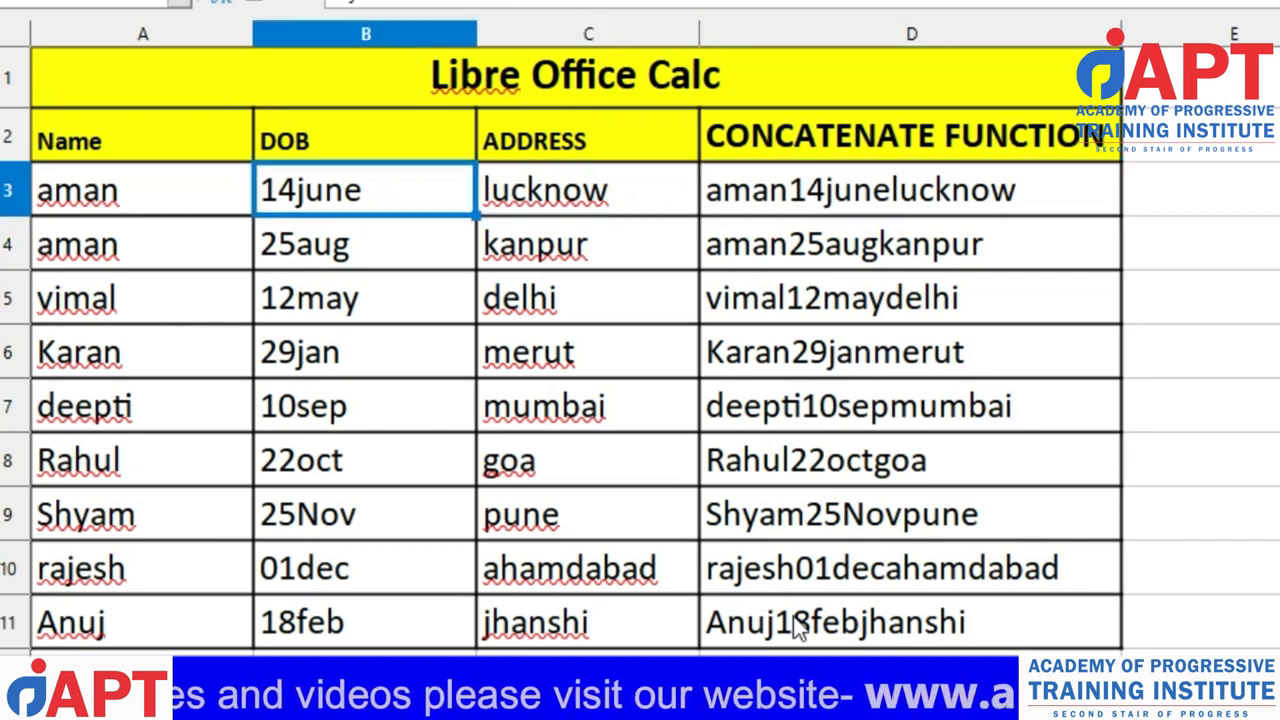
key(Right)
key(Home)
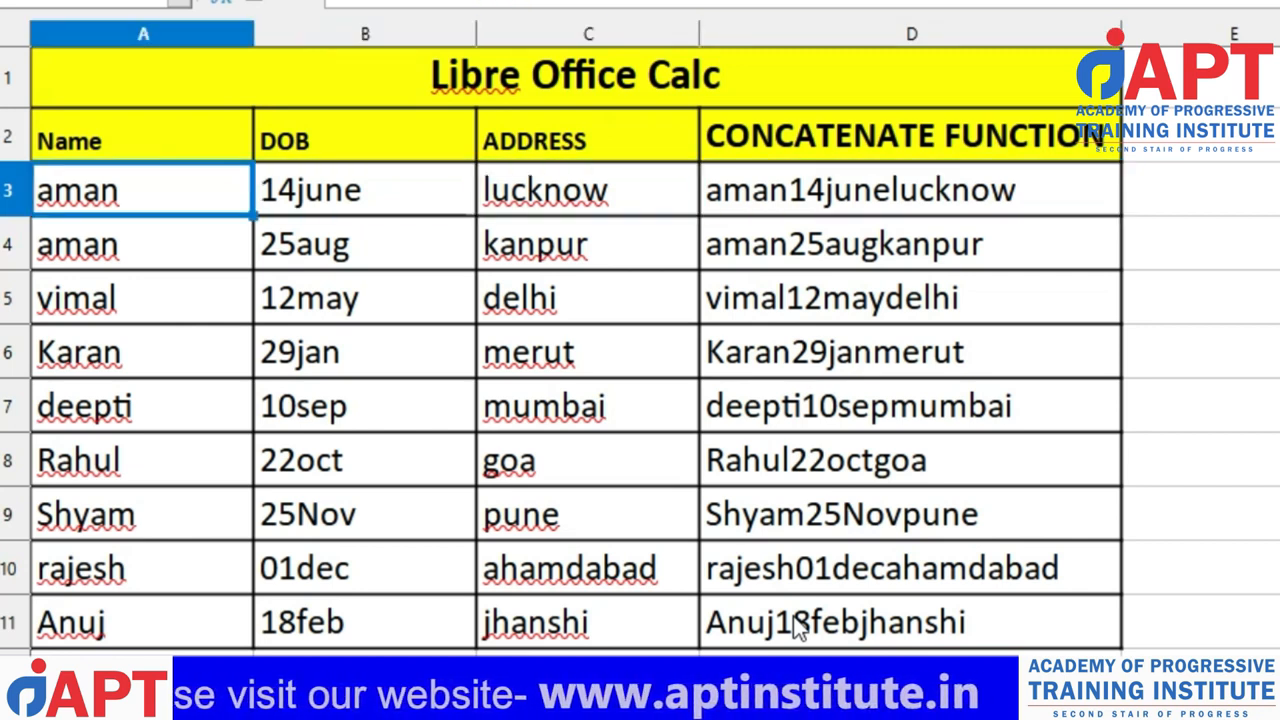